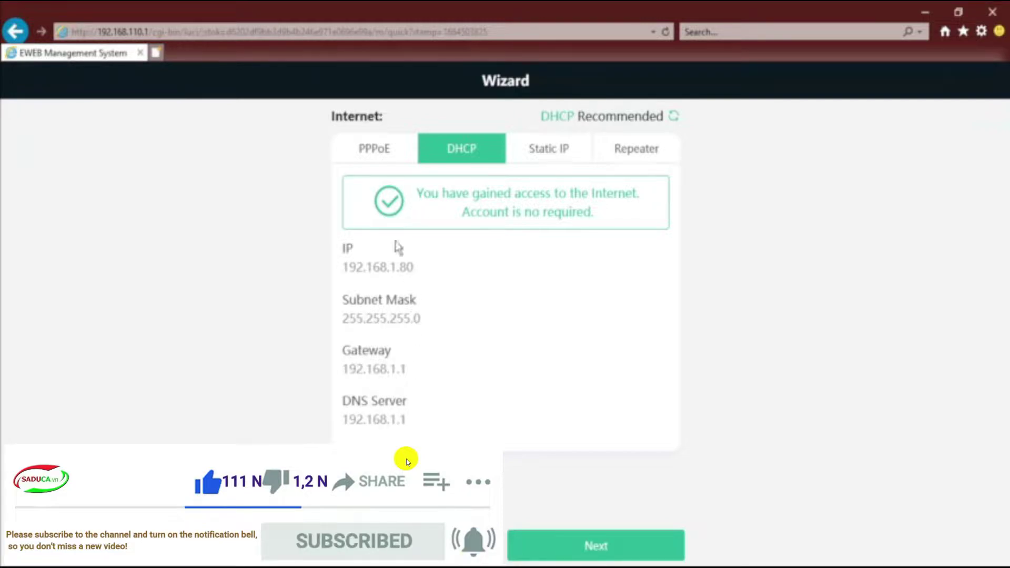
Preview the PPPoE, Static IP and Repeater connection types, then keep DHCP and continue
left_click(359, 154)
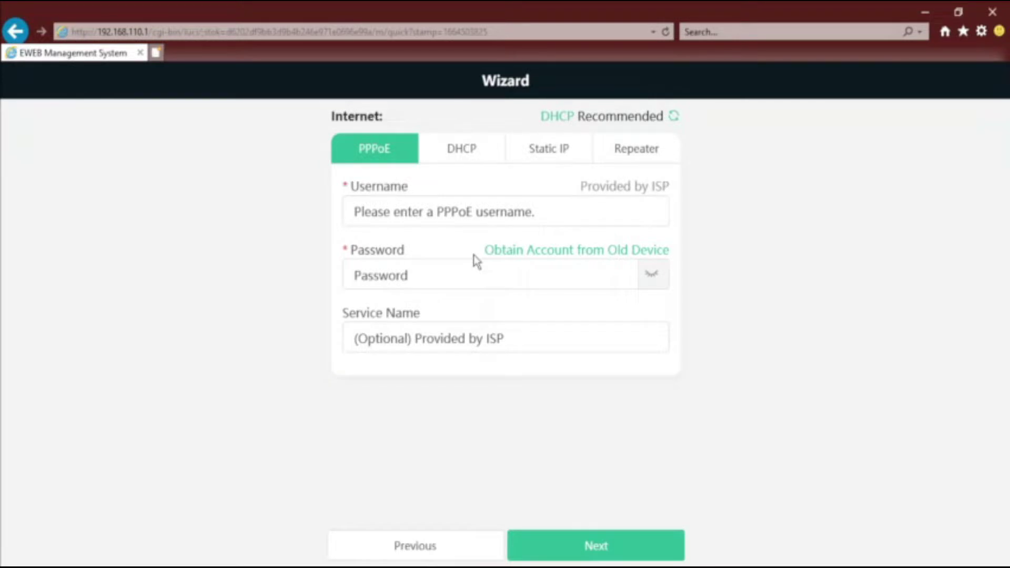
left_click(562, 153)
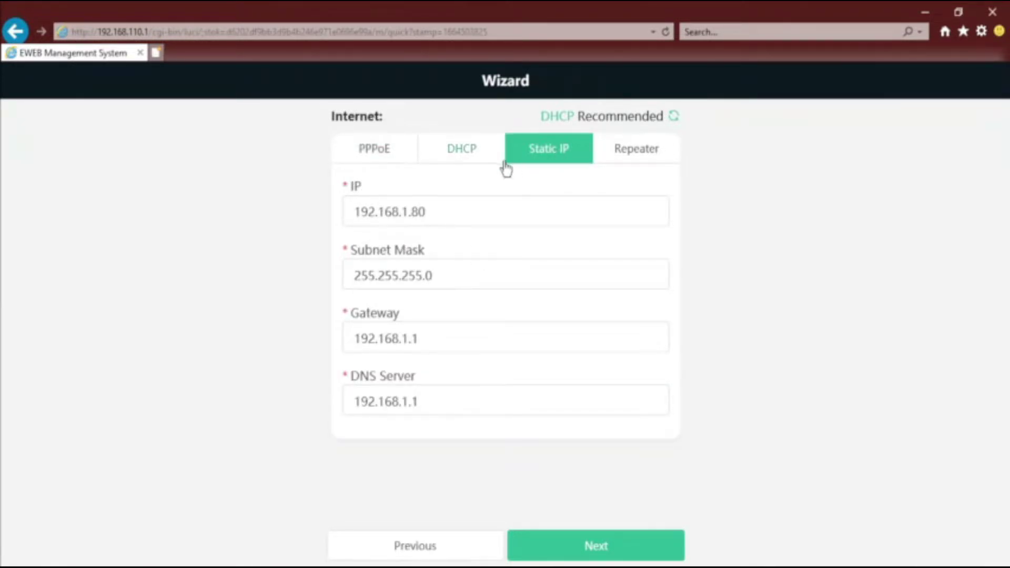
left_click(635, 152)
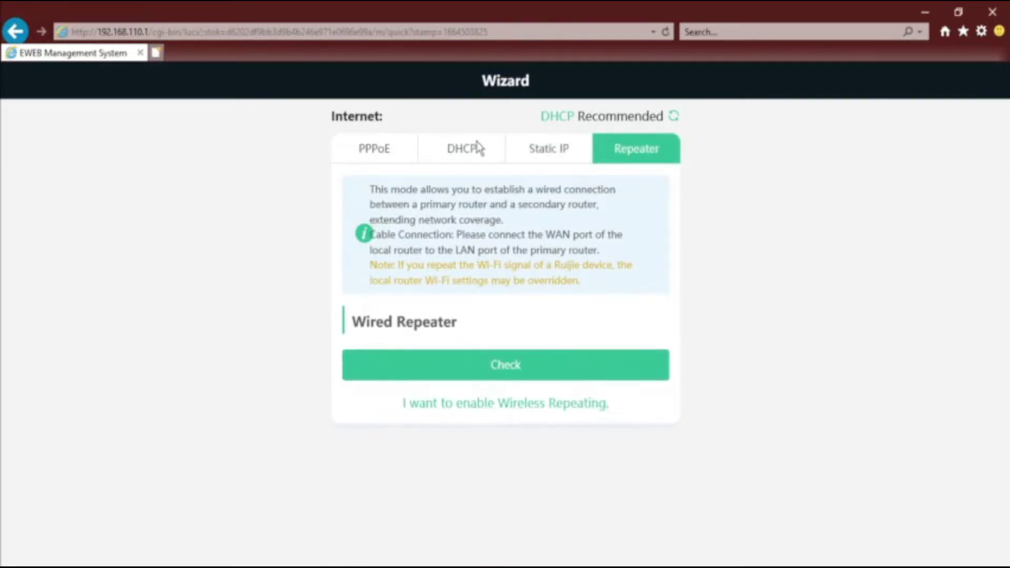
left_click(472, 153)
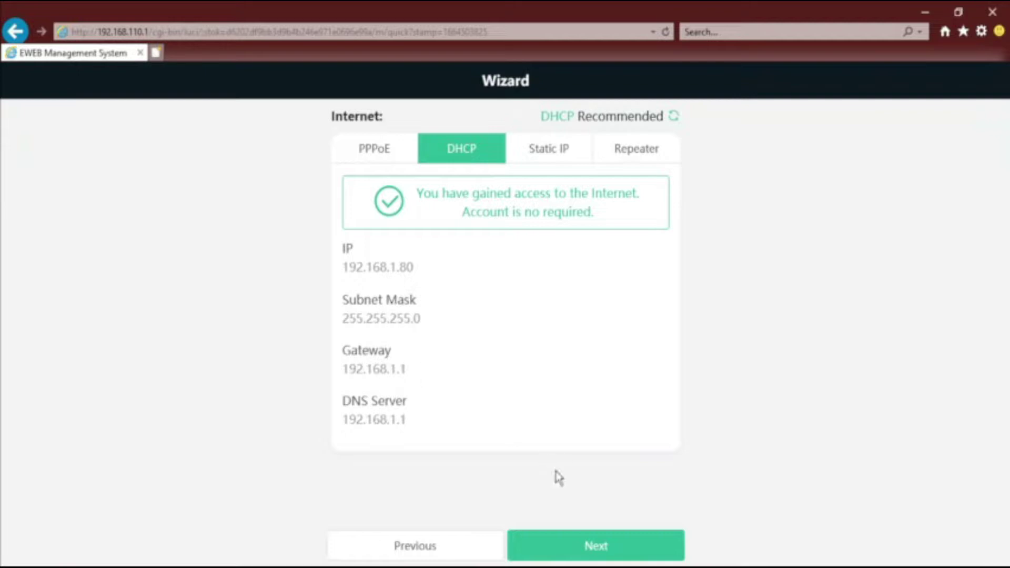
left_click(598, 550)
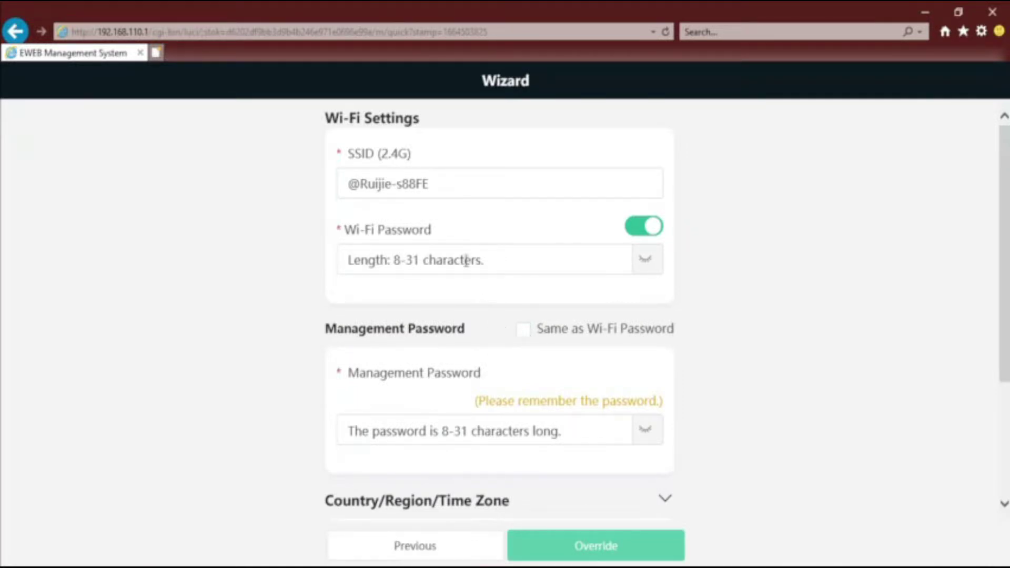
left_click_drag(434, 184, 293, 190)
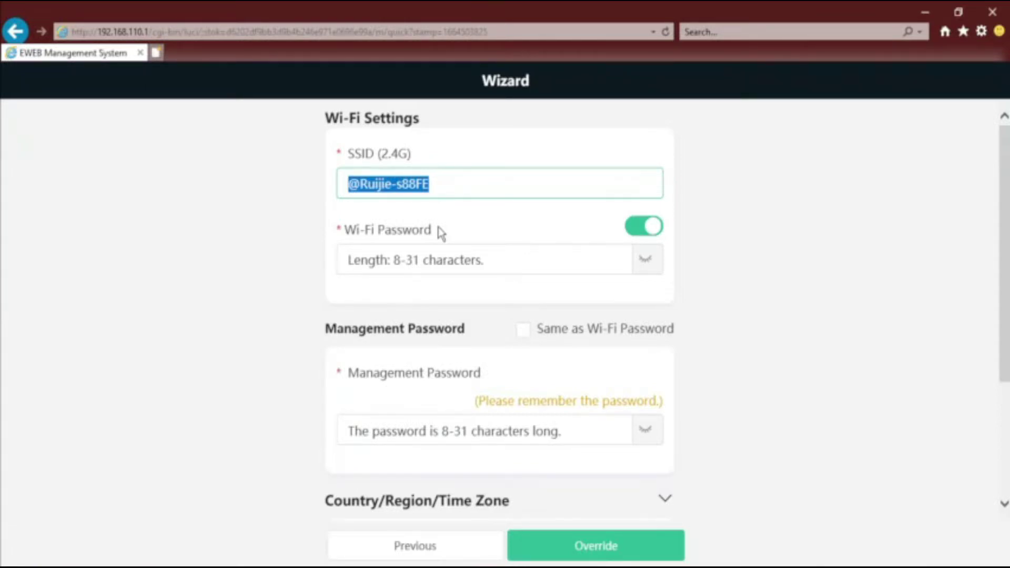
type("H")
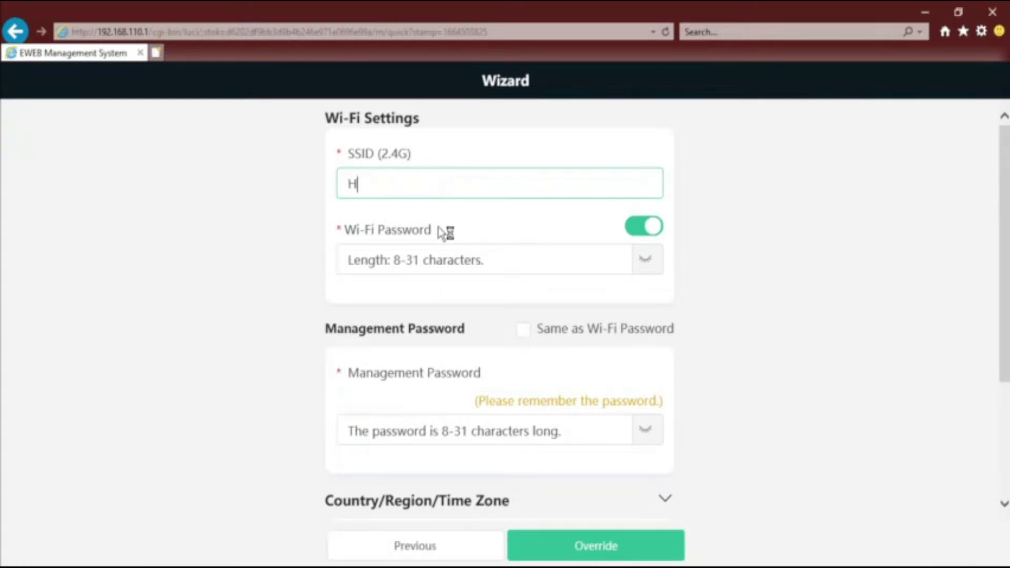
type("ostwifi")
Type an 8-character password into the Wi-Fi Password box
left_click(526, 261)
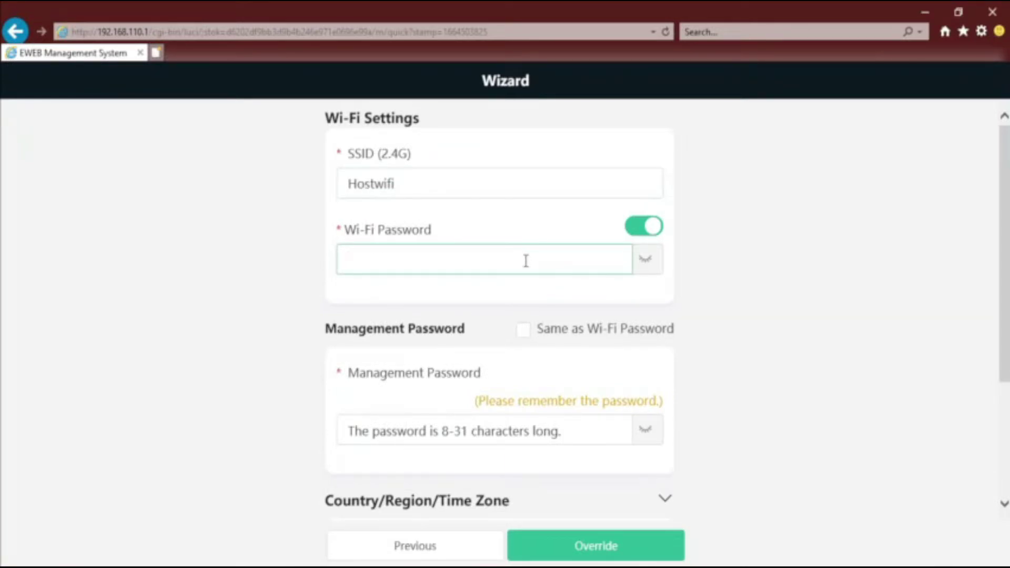
left_click(279, 267)
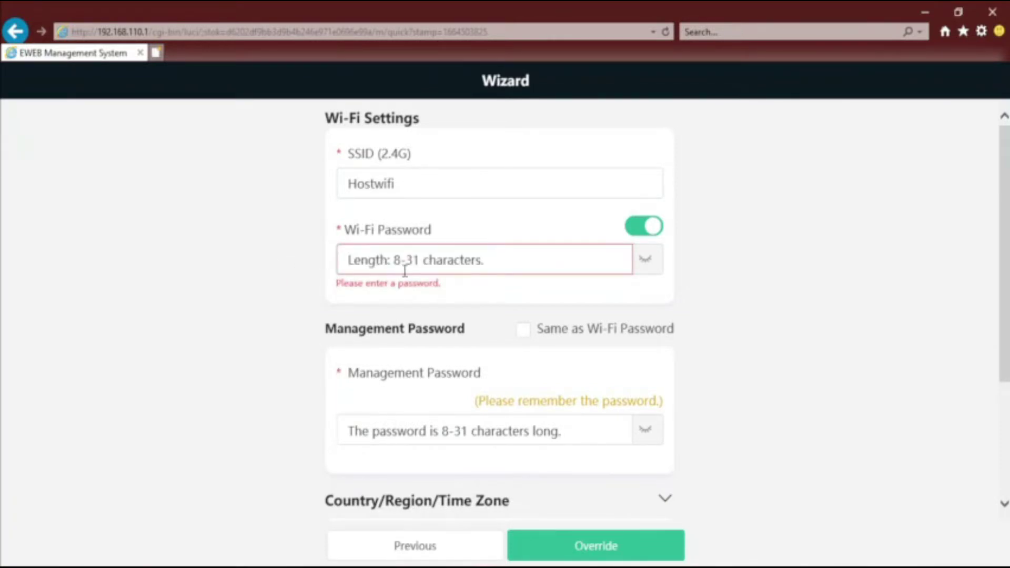
left_click(503, 261)
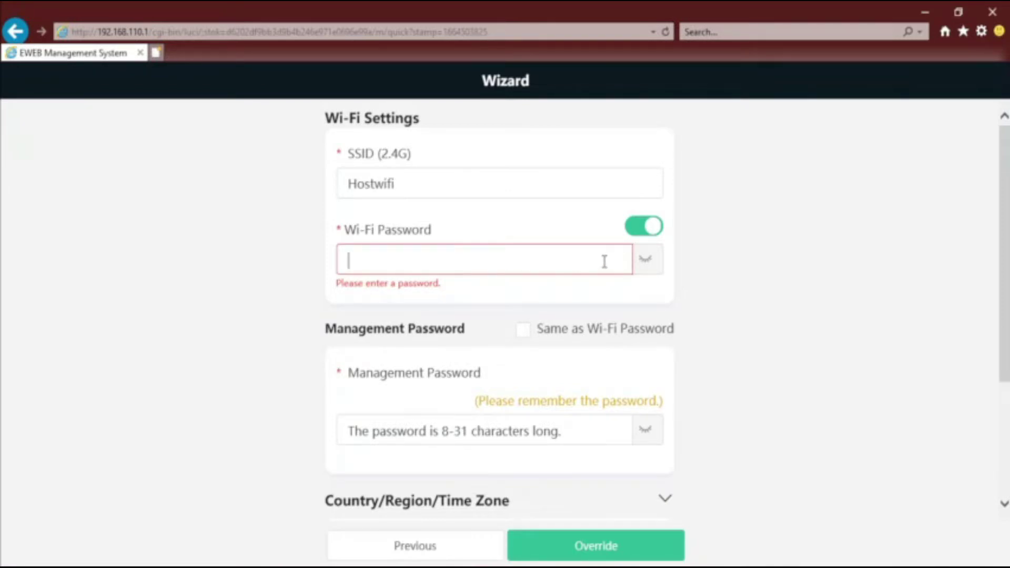
type("h")
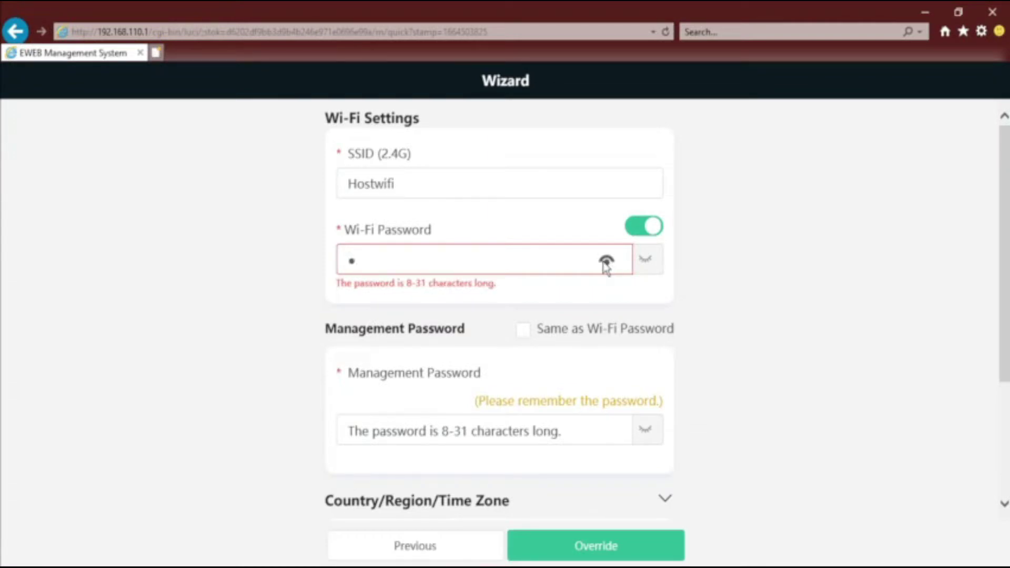
type("ostwifi")
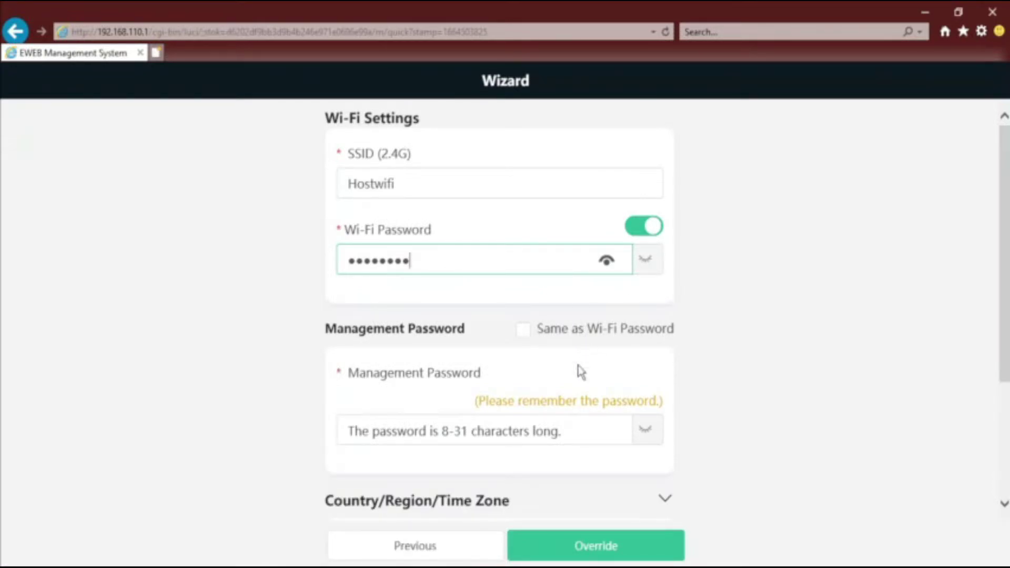
Tick 'Same as Wi-Fi Password' for the management password and open the Country/Region list
scroll(524, 343, "down", 1)
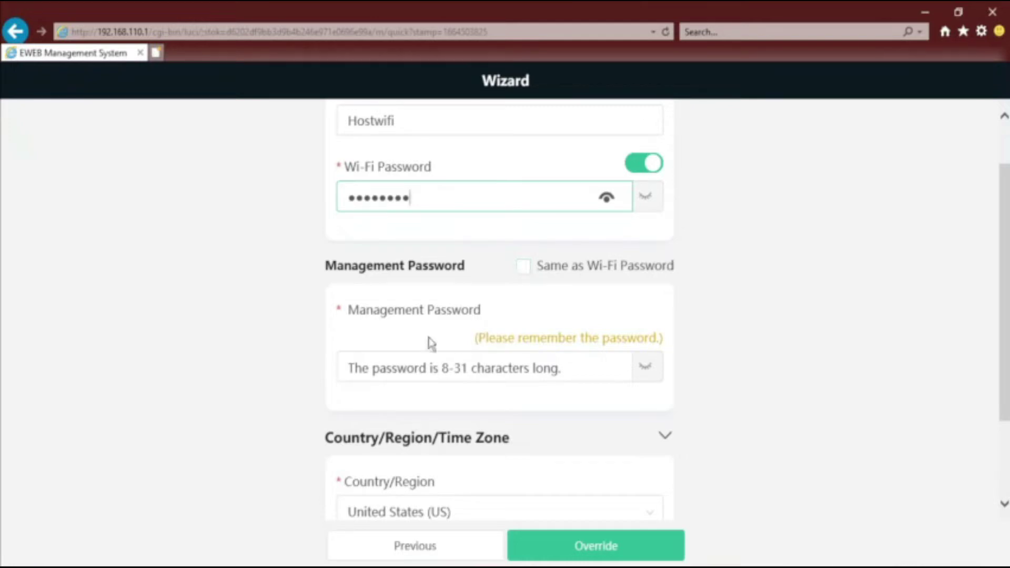
left_click(524, 268)
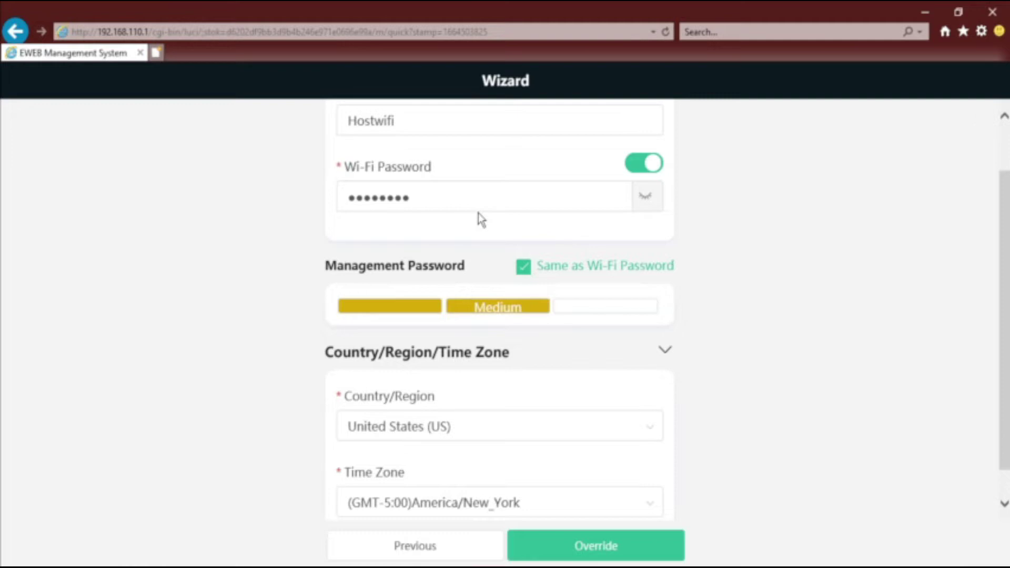
scroll(454, 381, "down", 1)
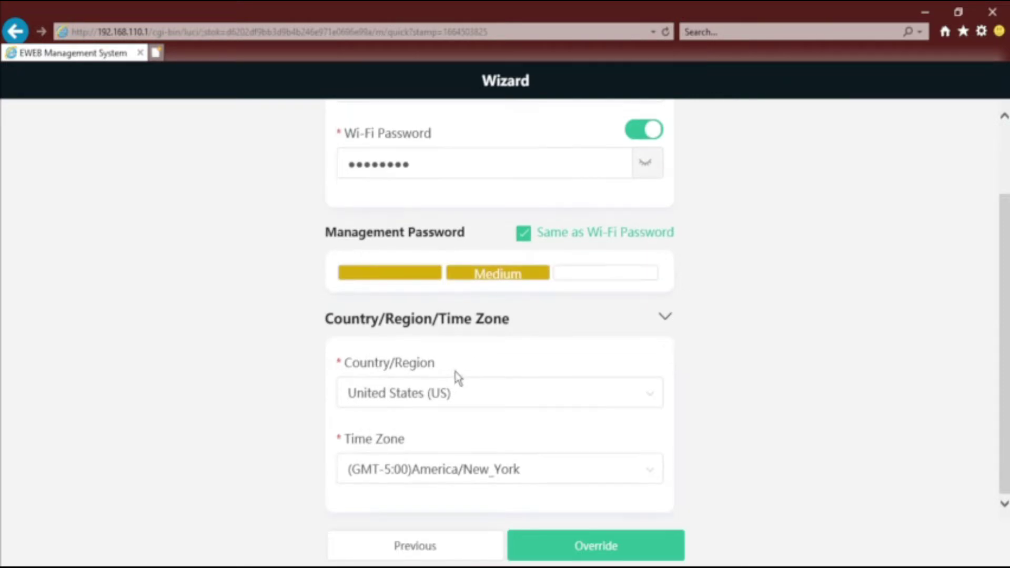
left_click(523, 234)
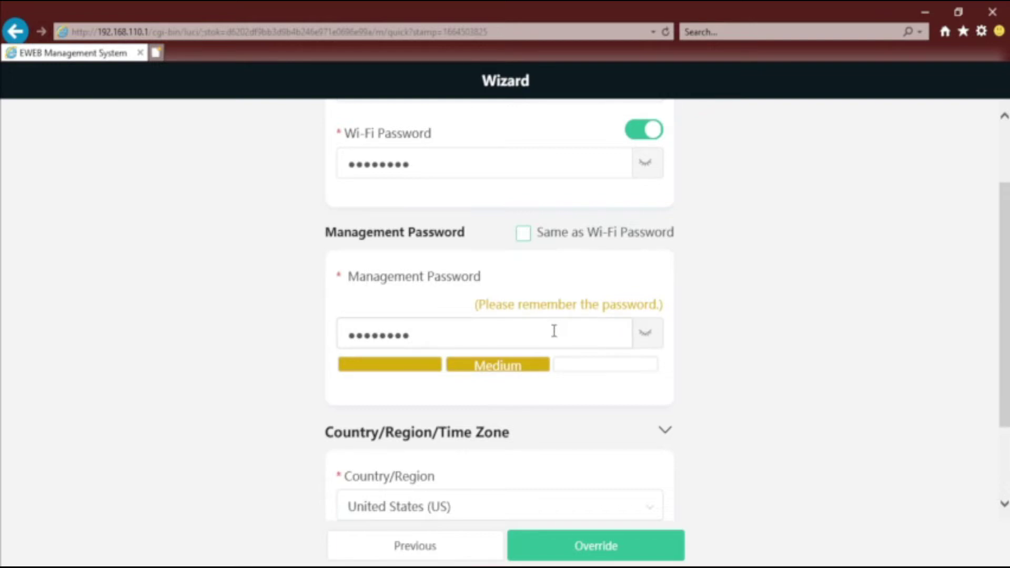
left_click(523, 235)
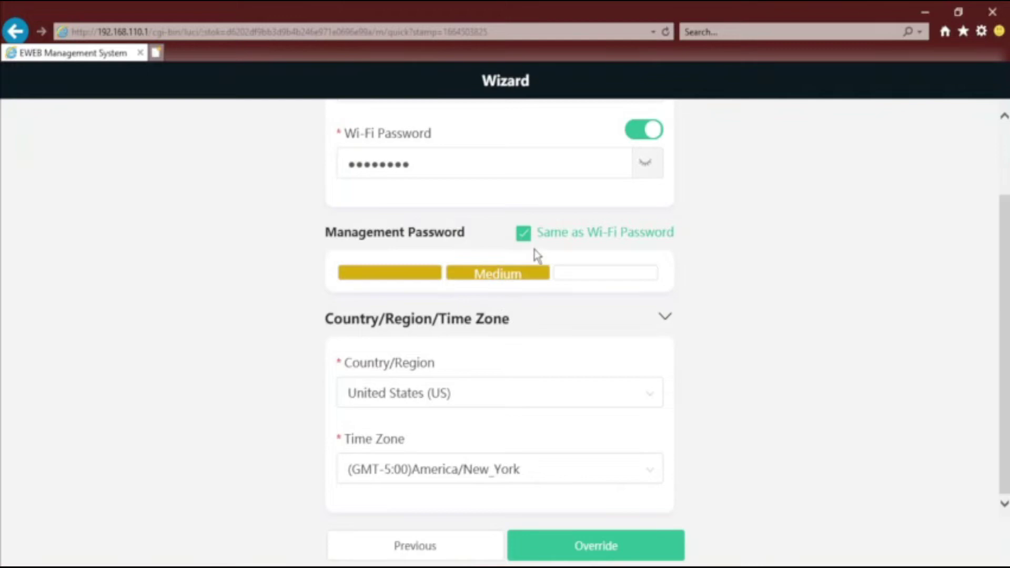
left_click(439, 394)
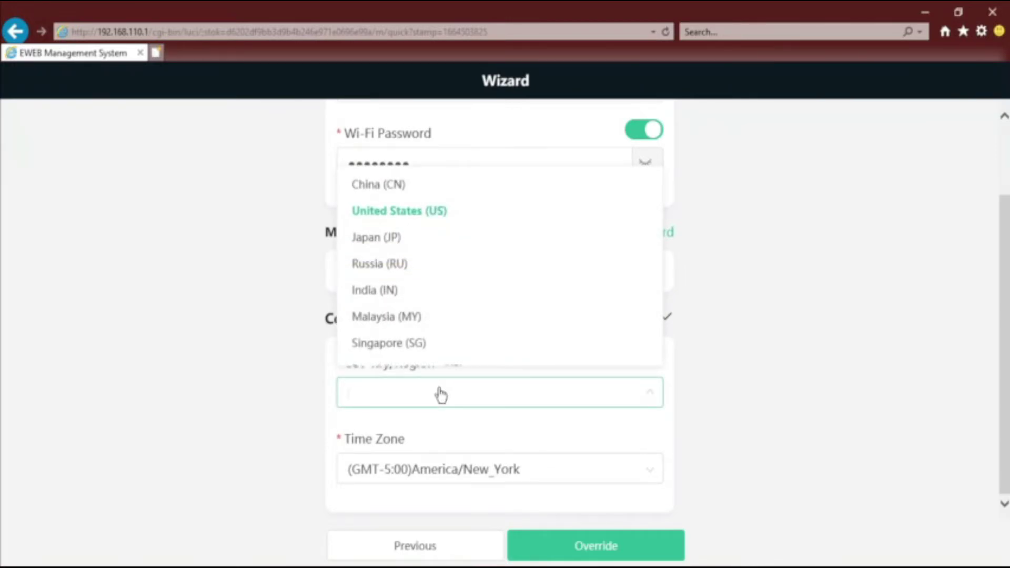
Set country to Vietnam (VN), time zone (GMT+7:00)Asia/Ho_Chi_Minh, and apply with Override
type("vi")
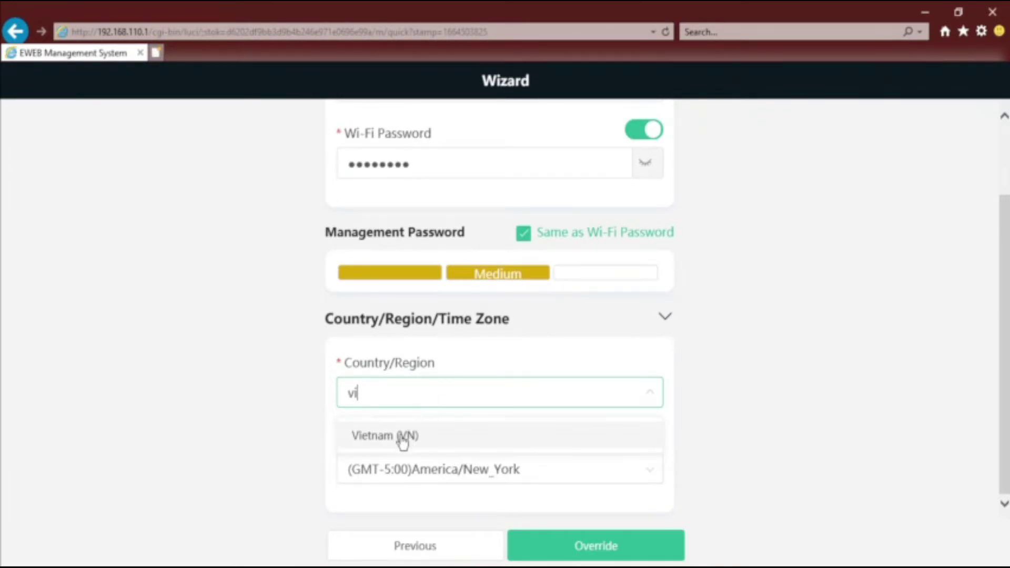
left_click(402, 436)
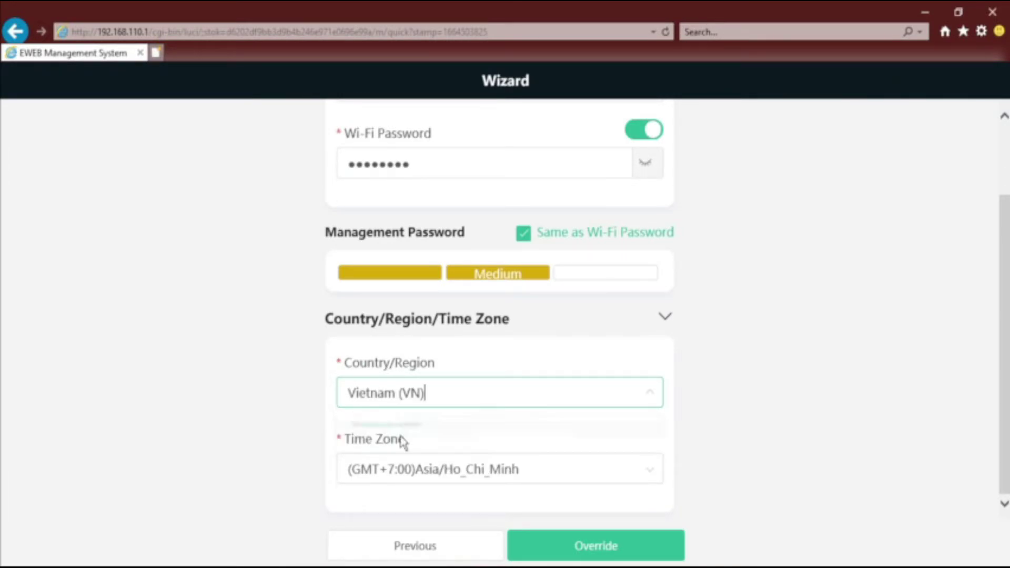
left_click(515, 470)
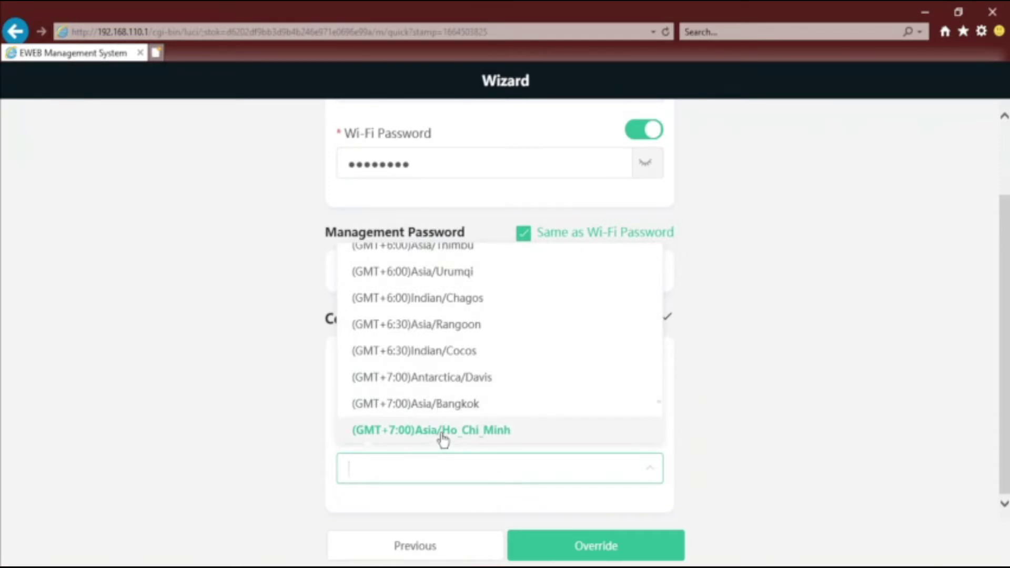
scroll(440, 440, "down", 1)
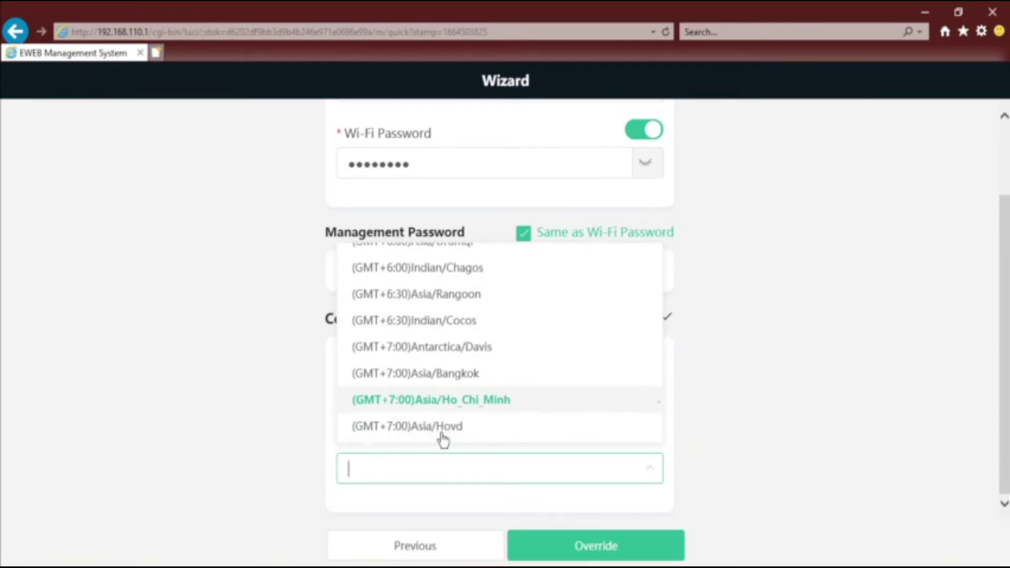
left_click(450, 401)
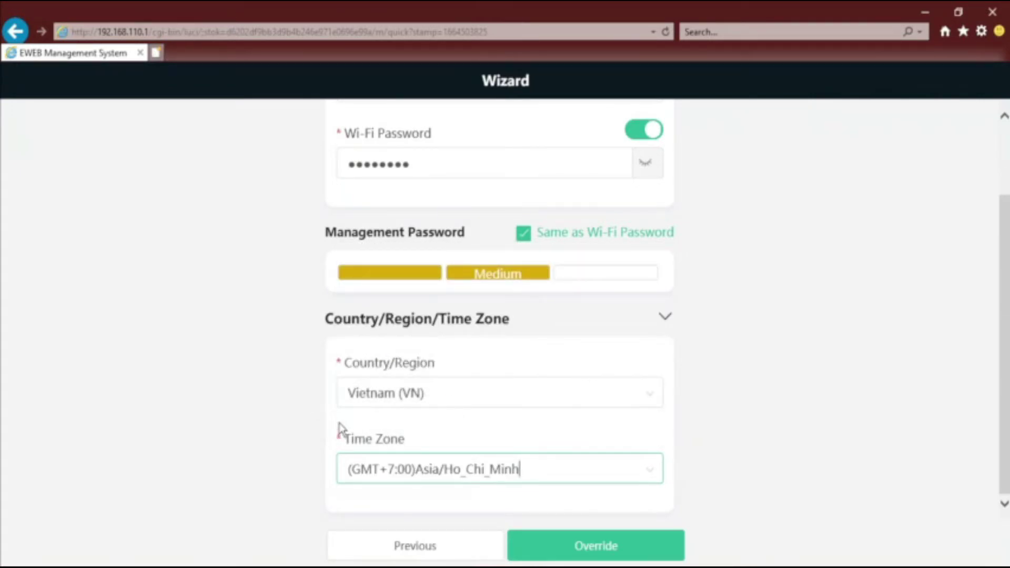
left_click(622, 546)
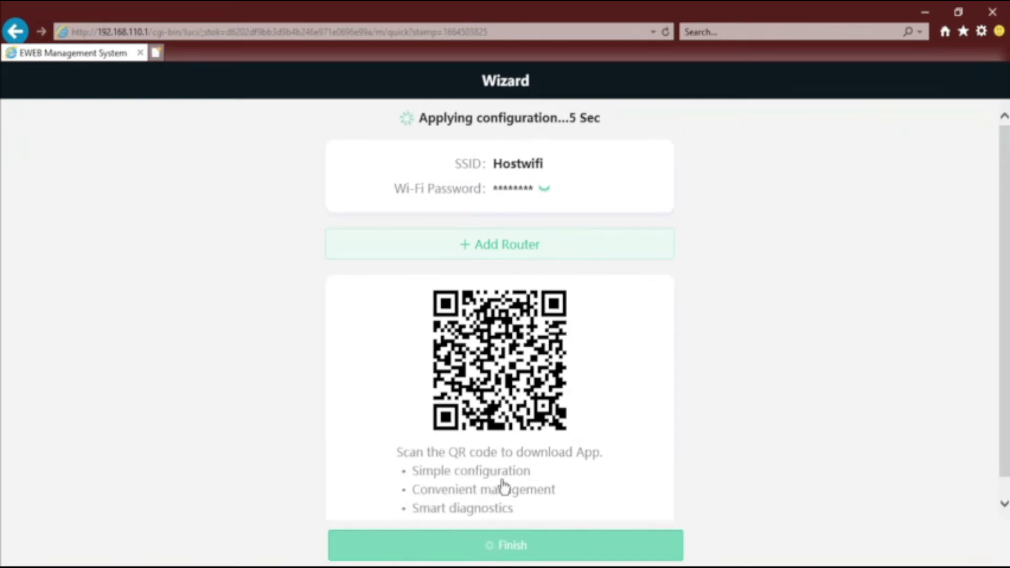
Wait for 'Operation succeeded', then show the PC's available Wi-Fi networks
right_click(495, 375)
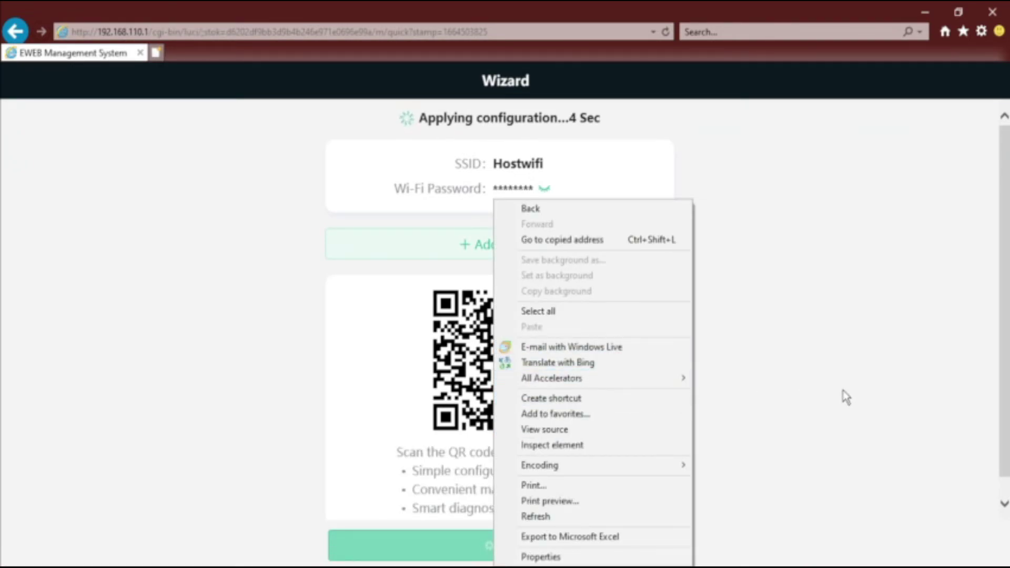
left_click(794, 399)
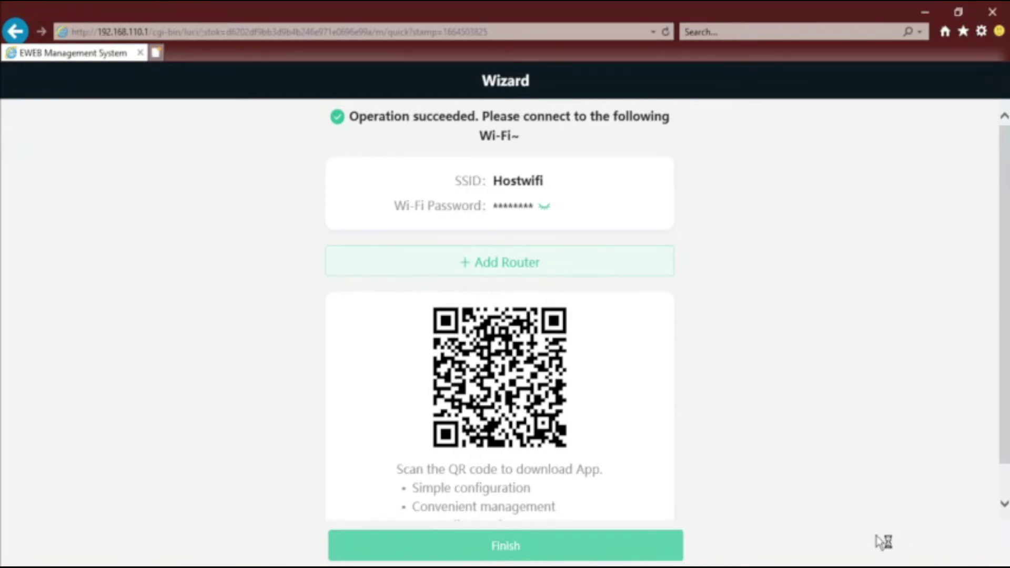
left_click(894, 566)
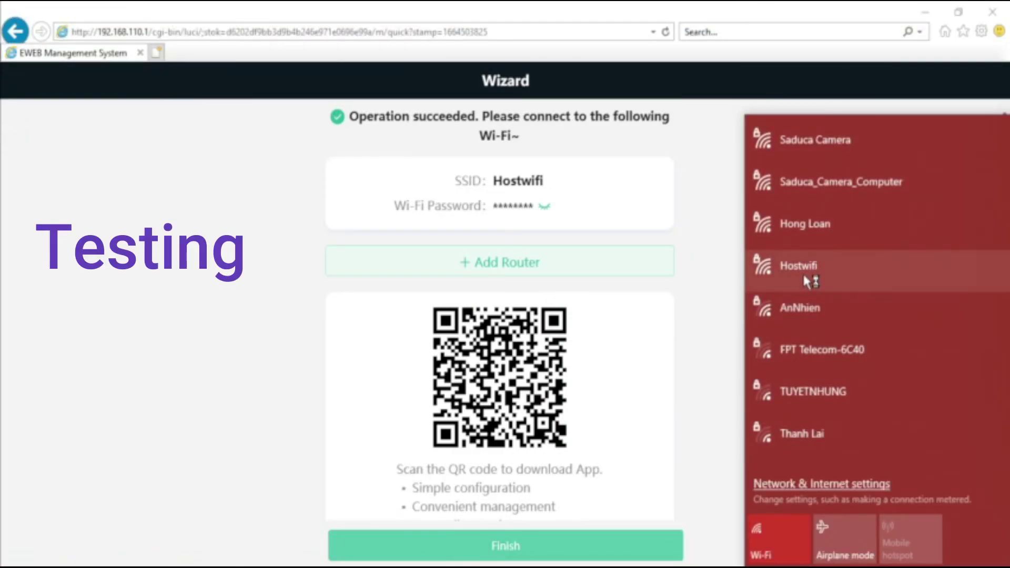
Join Hostwifi with its security key, allow the PC to be discoverable, and close the flyout
left_click(803, 267)
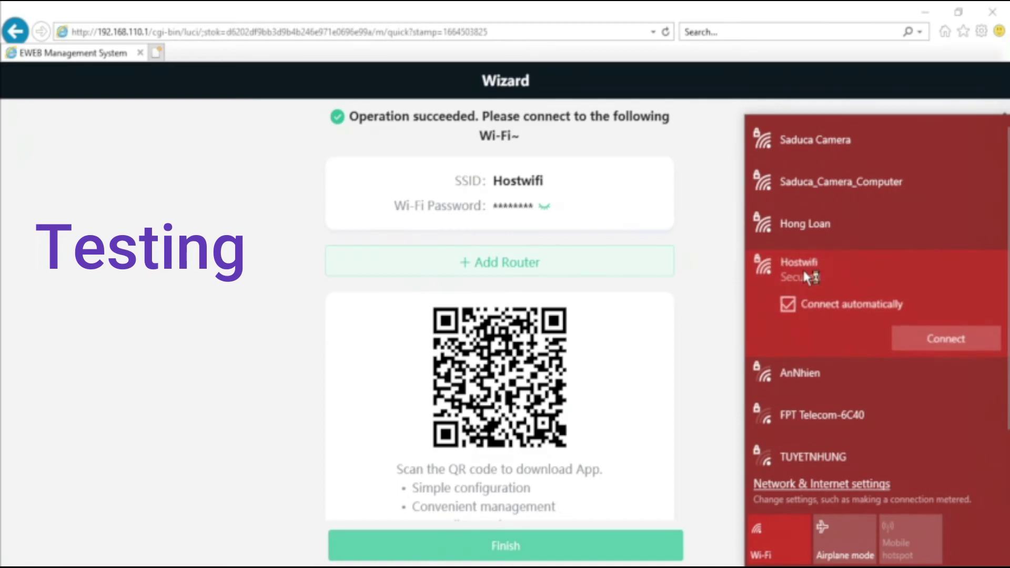
left_click(933, 338)
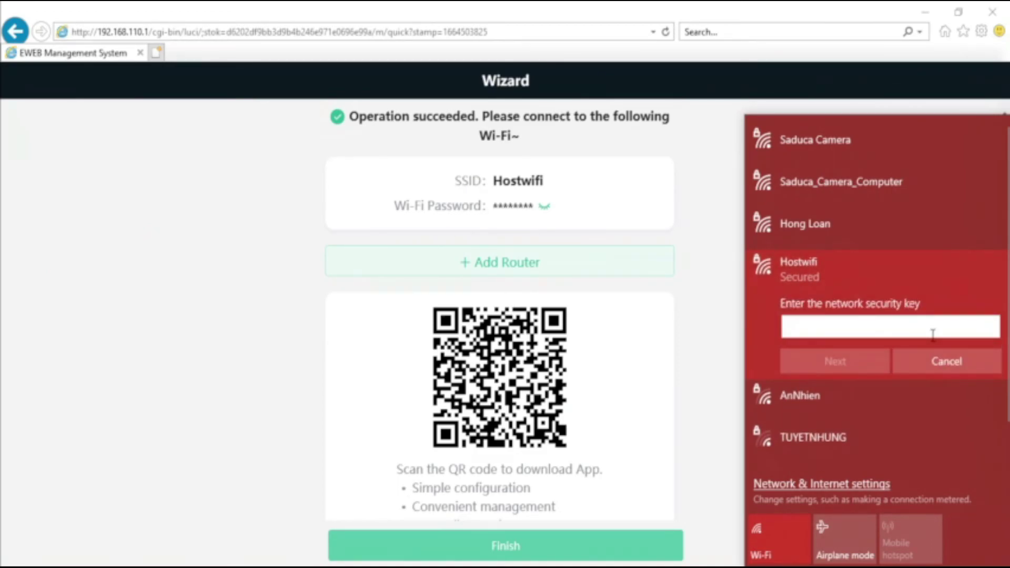
type("1")
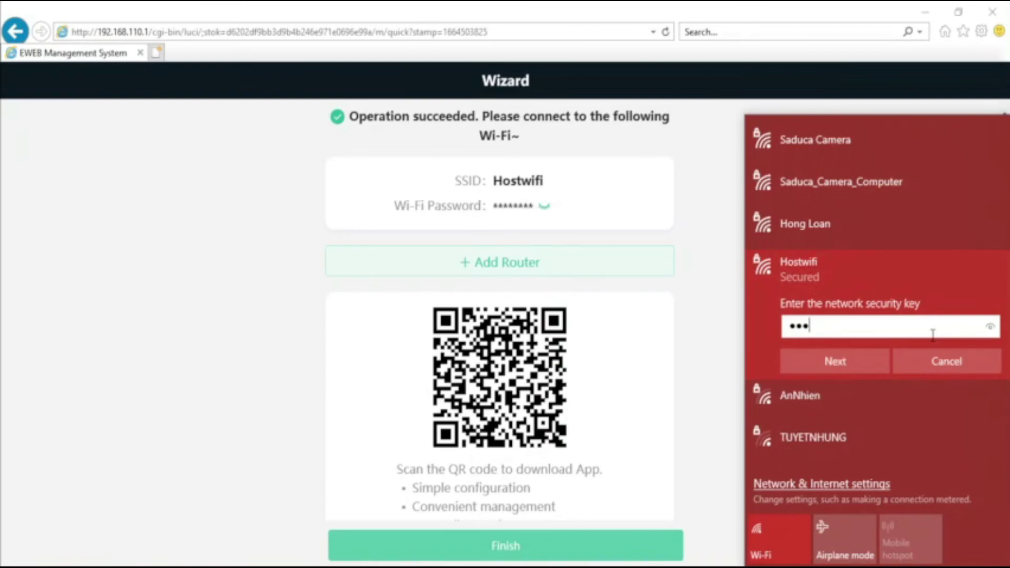
type("2345678")
key("Return")
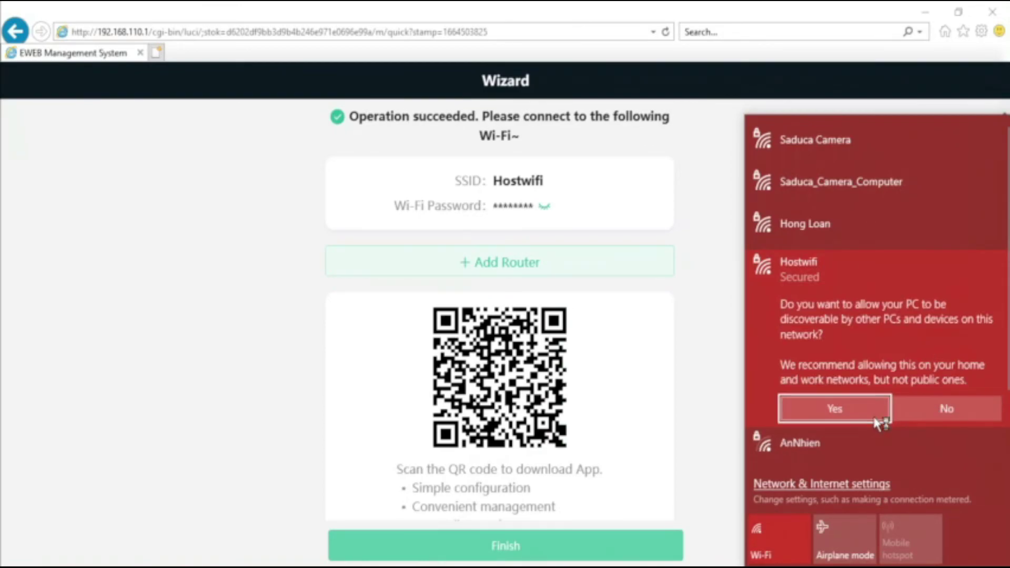
left_click(854, 413)
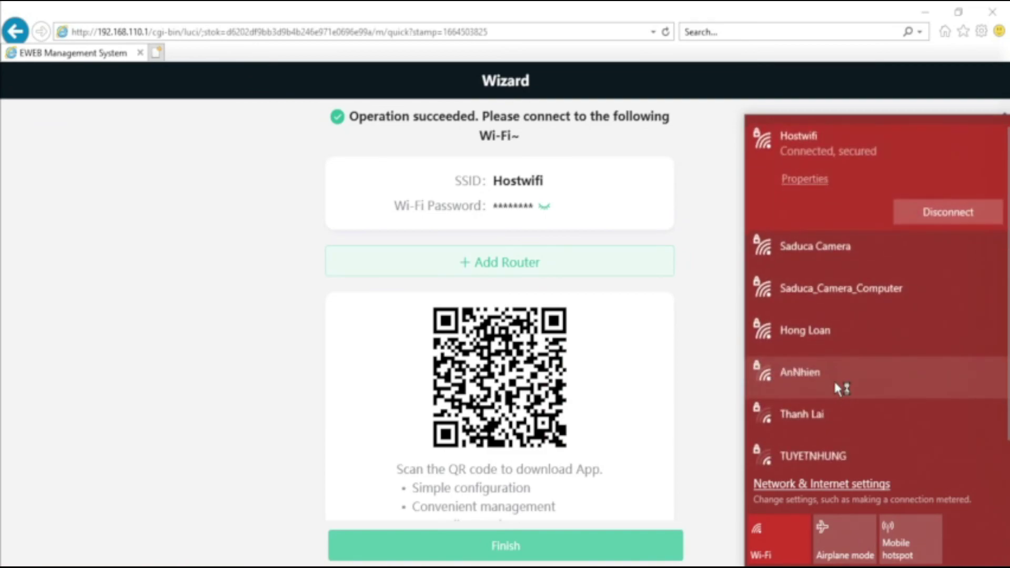
left_click(279, 255)
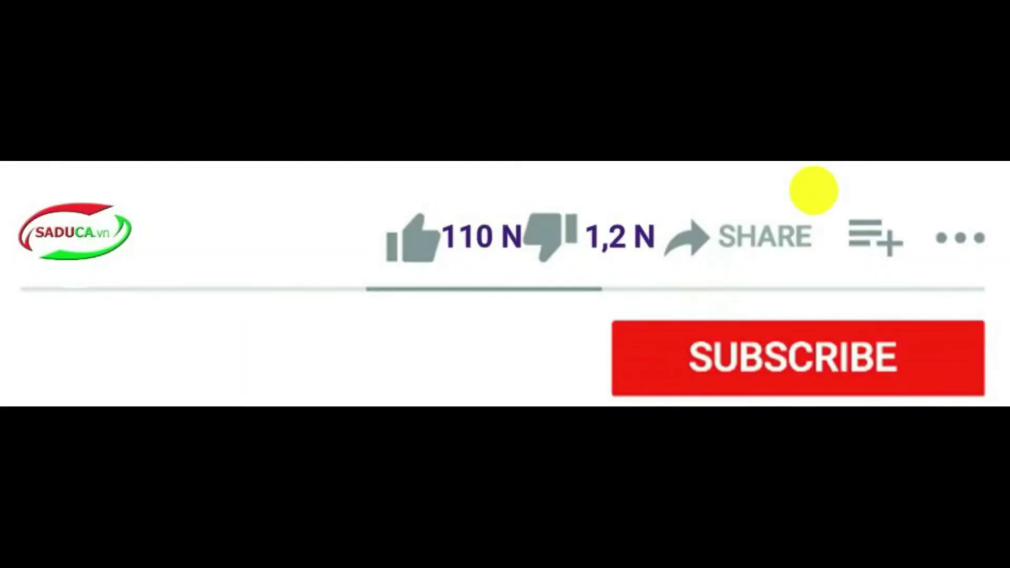